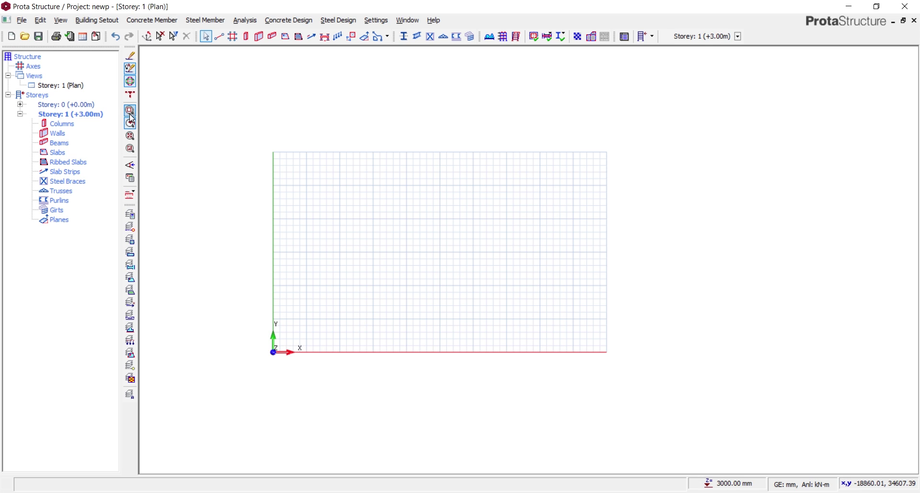
click(130, 124)
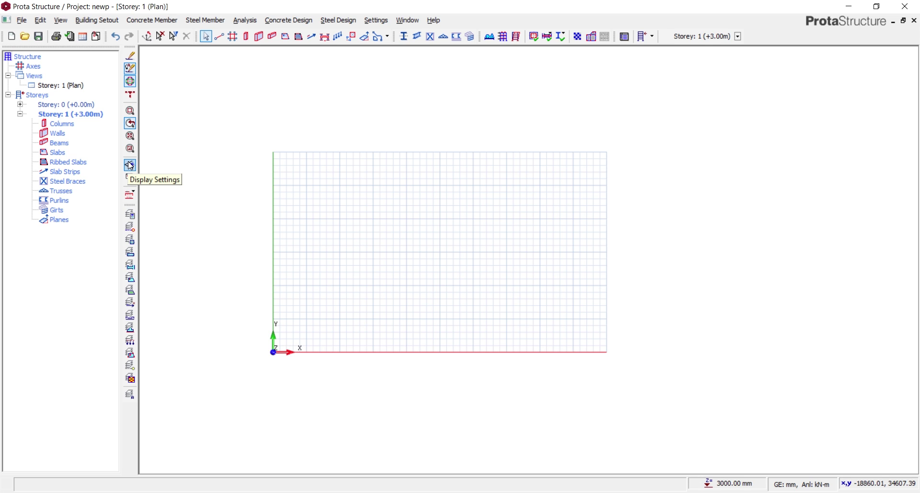
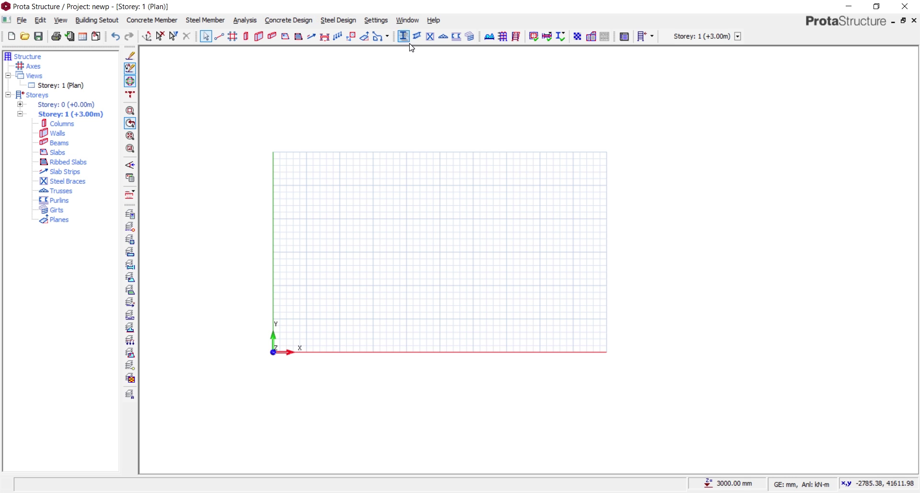
Open the toolbar customization settings and bring up the keyboard shortcut customization
click(385, 20)
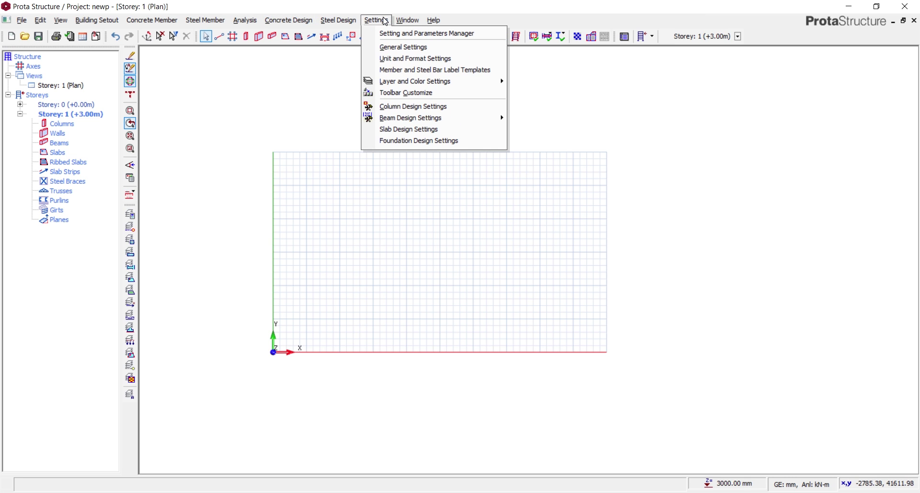
click(407, 90)
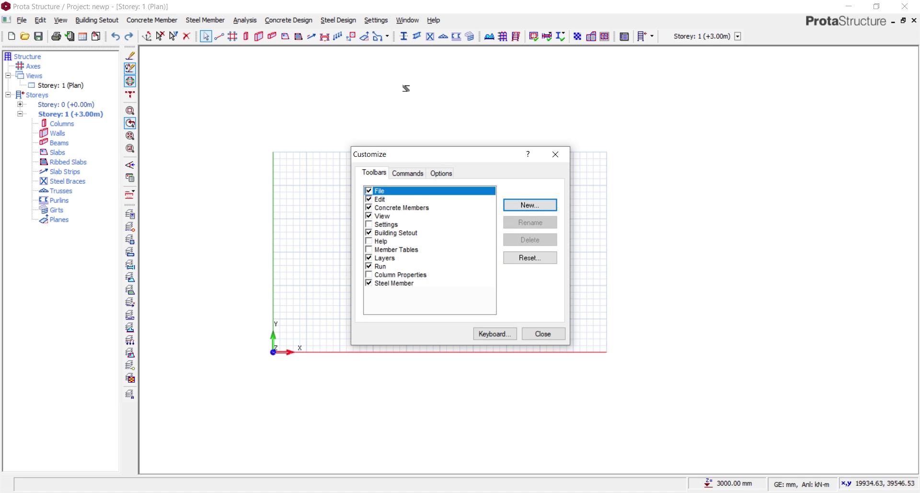
drag(450, 158, 415, 90)
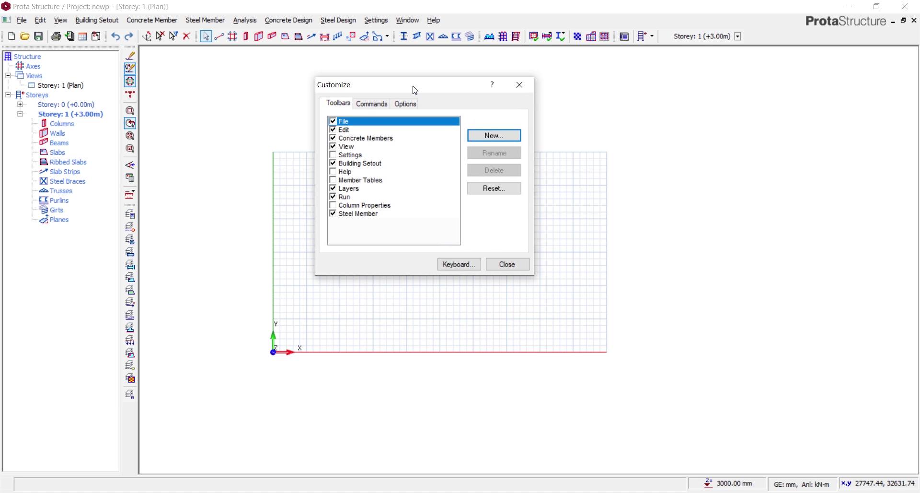
click(379, 104)
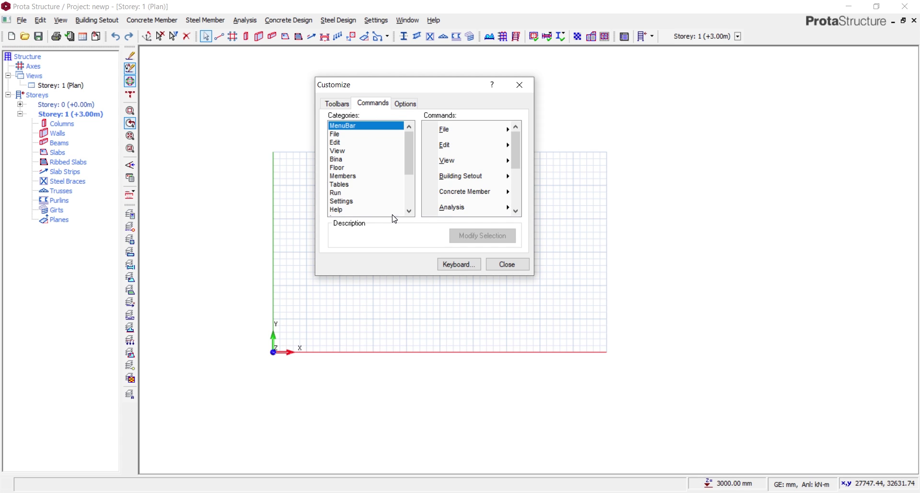
click(462, 264)
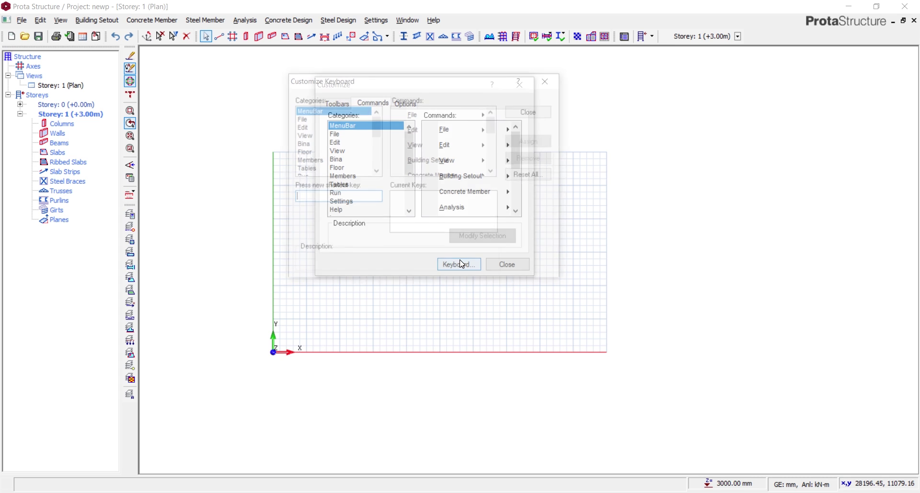
Browse the command categories and look up the shortcut currently assigned to the Pan command in the View category
scroll(315, 125, down, 1)
scroll(315, 127, down, 3)
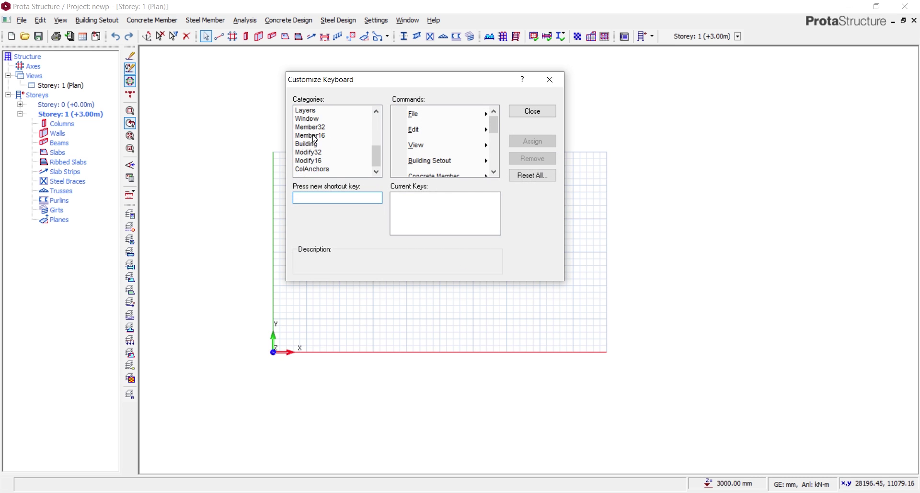
scroll(311, 154, up, 4)
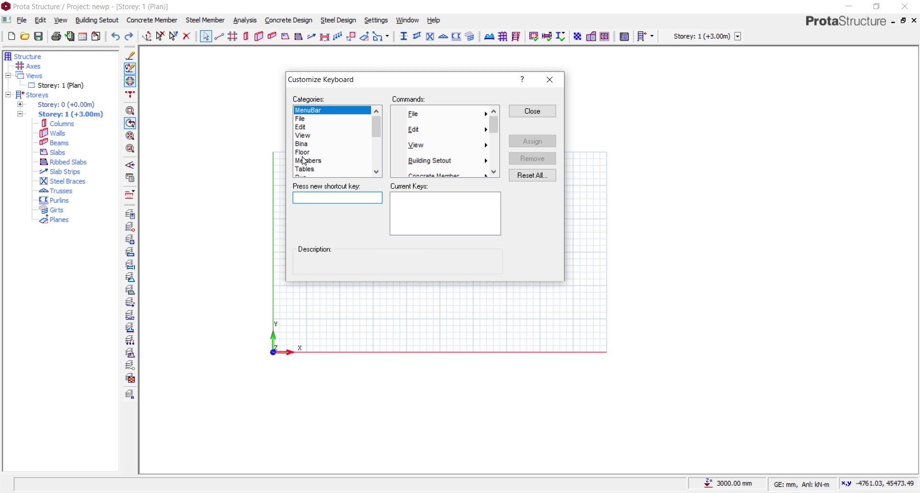
scroll(314, 127, down, 1)
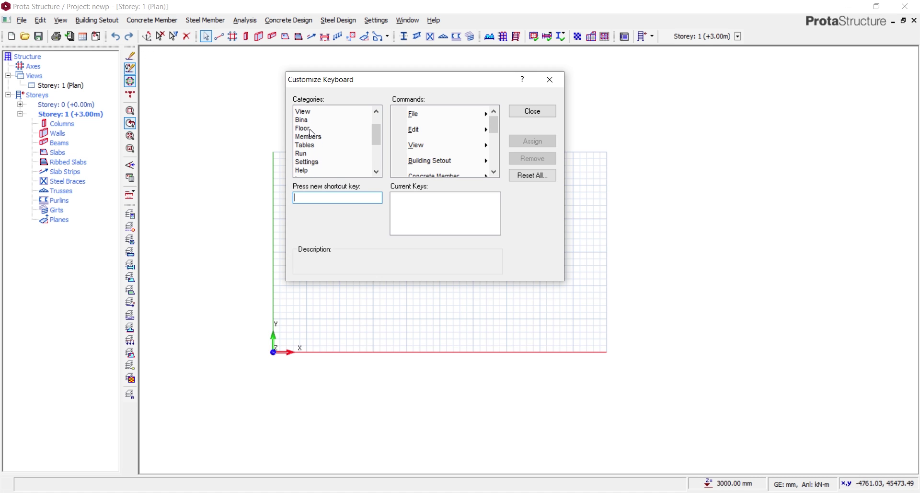
scroll(317, 144, down, 3)
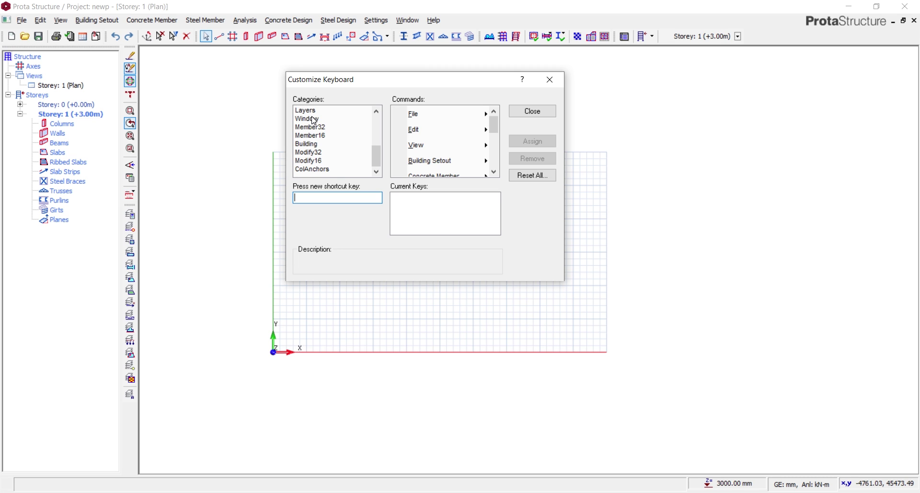
scroll(314, 121, up, 3)
click(312, 137)
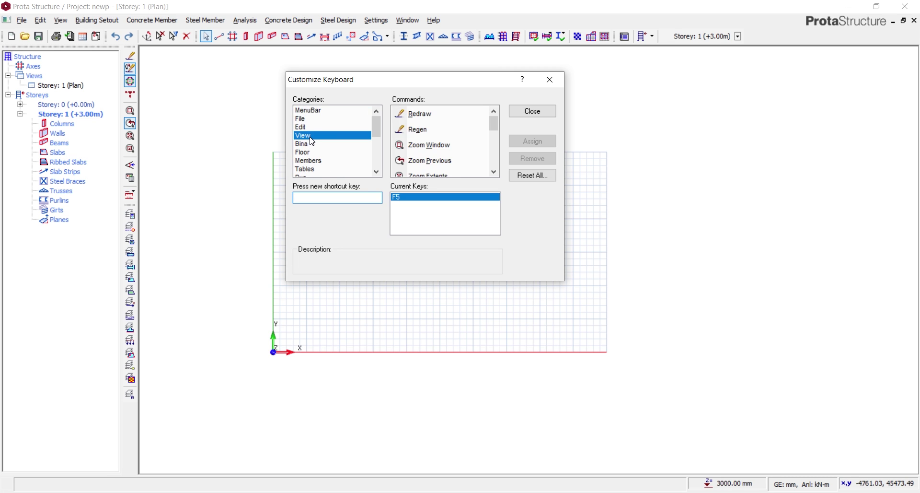
scroll(442, 119, down, 3)
scroll(440, 140, up, 1)
scroll(440, 140, up, 1)
scroll(440, 140, down, 2)
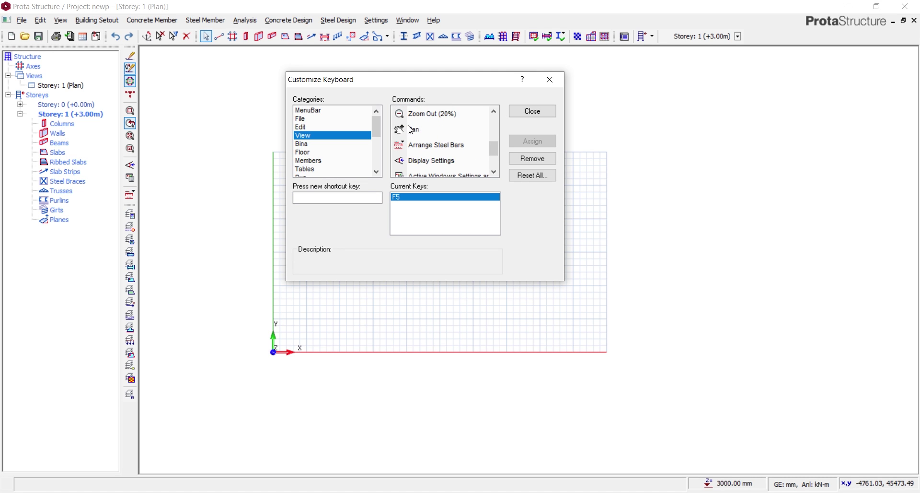
click(414, 130)
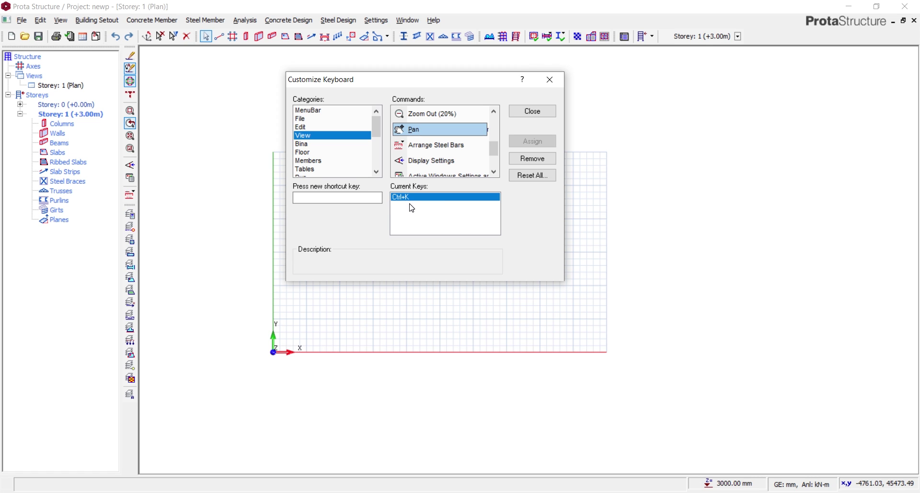
Look up whether the Building Analysis command in the Run category has a shortcut
scroll(341, 155, down, 1)
scroll(338, 151, down, 3)
scroll(334, 148, up, 3)
click(312, 154)
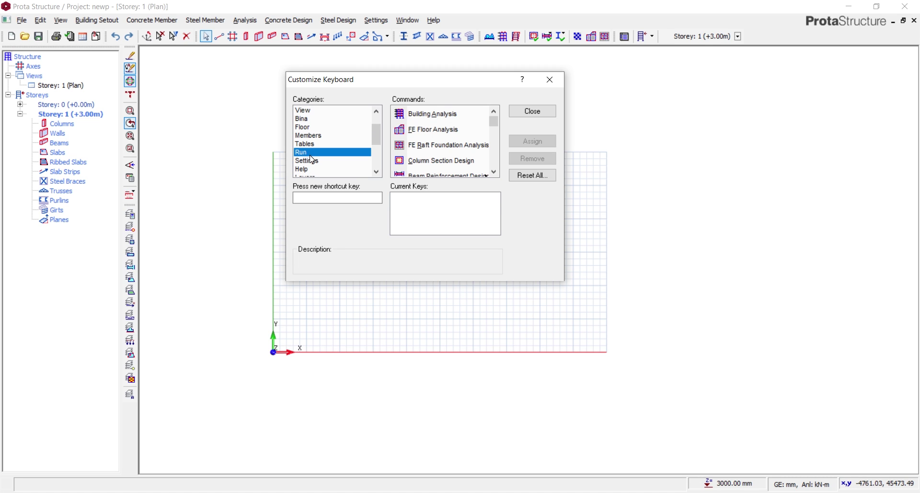
click(428, 114)
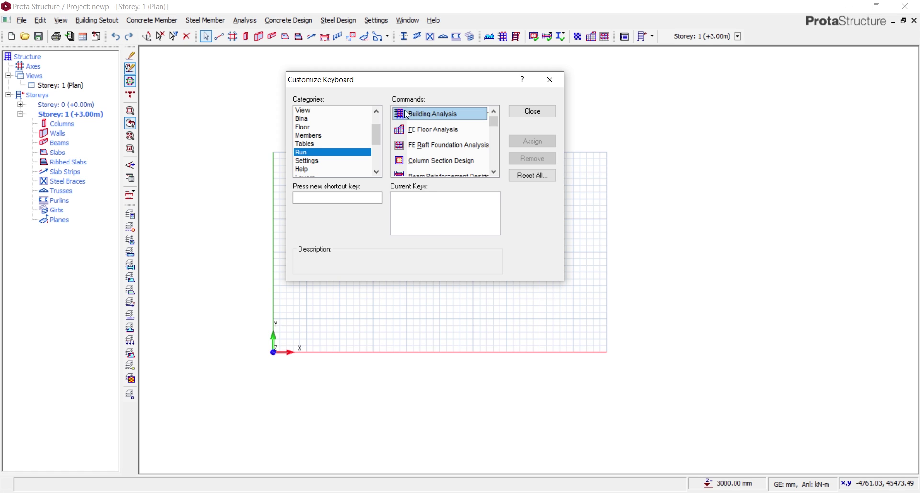
Assign the shortcut Ctrl+Shift+S to the Slab command in the Members category
click(314, 136)
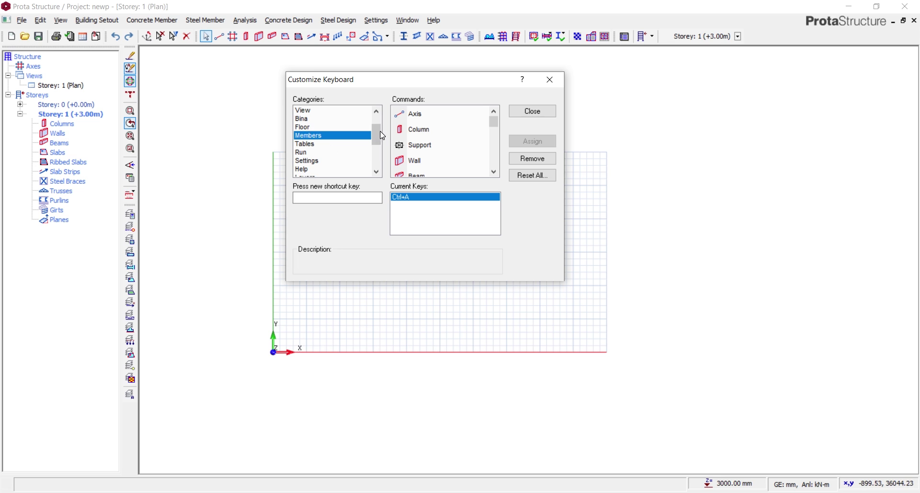
scroll(381, 131, down, 2)
scroll(412, 137, down, 3)
scroll(421, 154, up, 4)
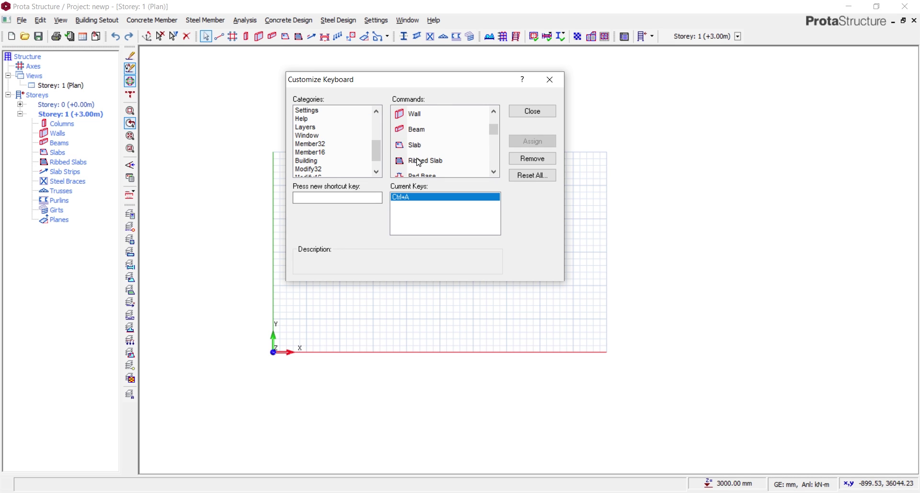
click(418, 150)
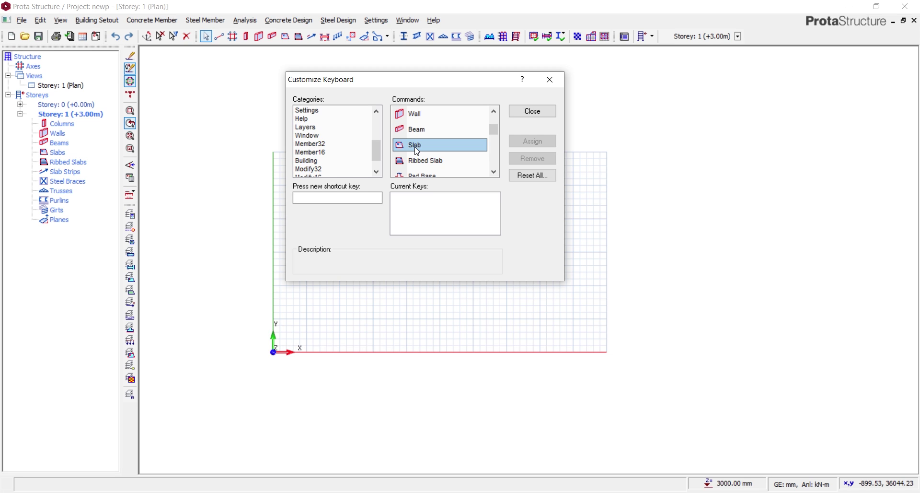
click(331, 200)
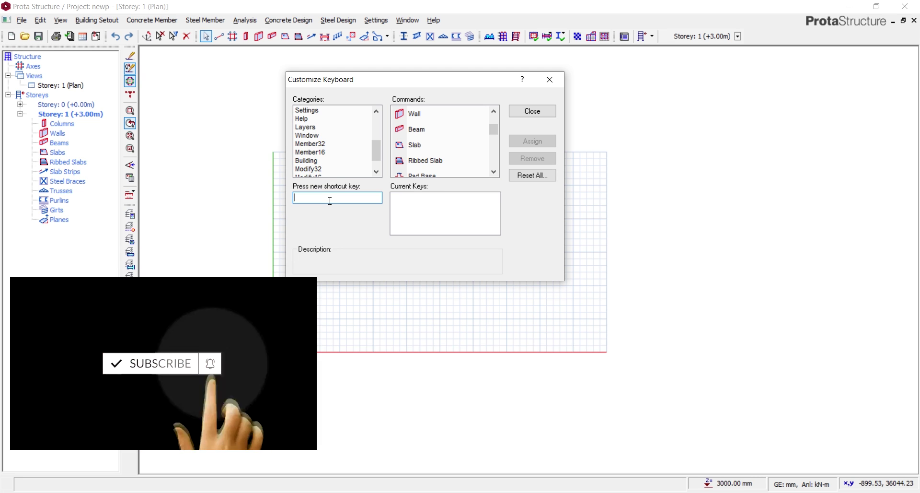
key(ctrl+shift+s)
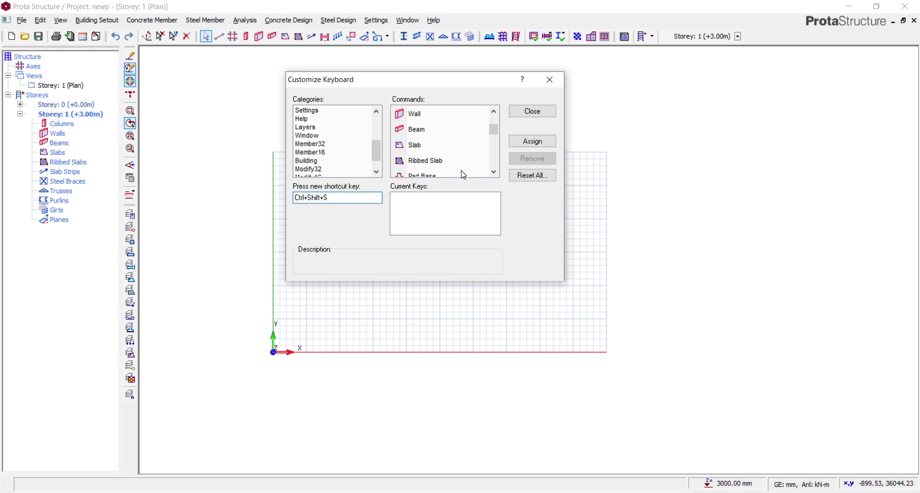
click(511, 143)
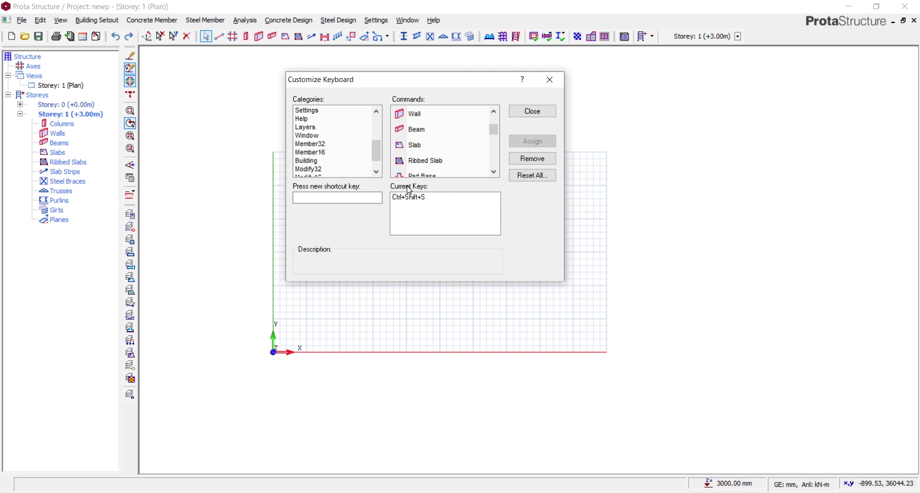
Check the shortcut assignments of Strip Footing in the Members category and Storey Beams in the Run category
scroll(423, 150, down, 1)
click(434, 152)
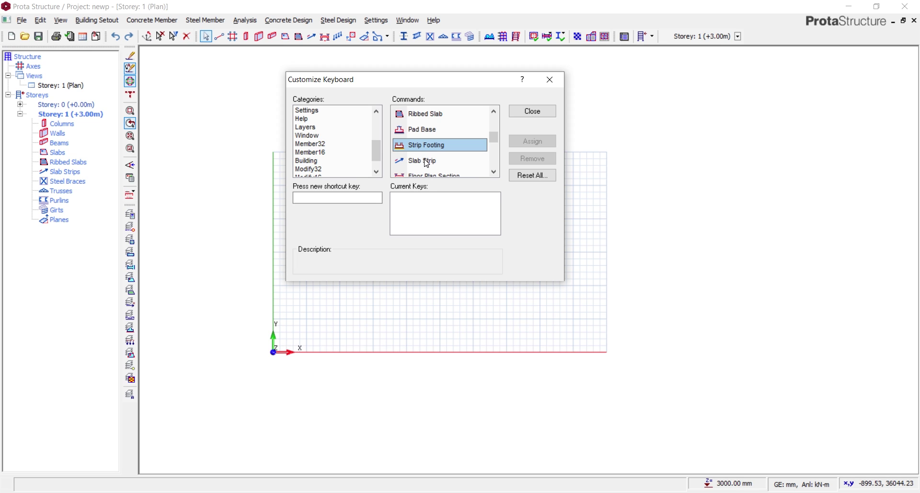
scroll(318, 154, down, 2)
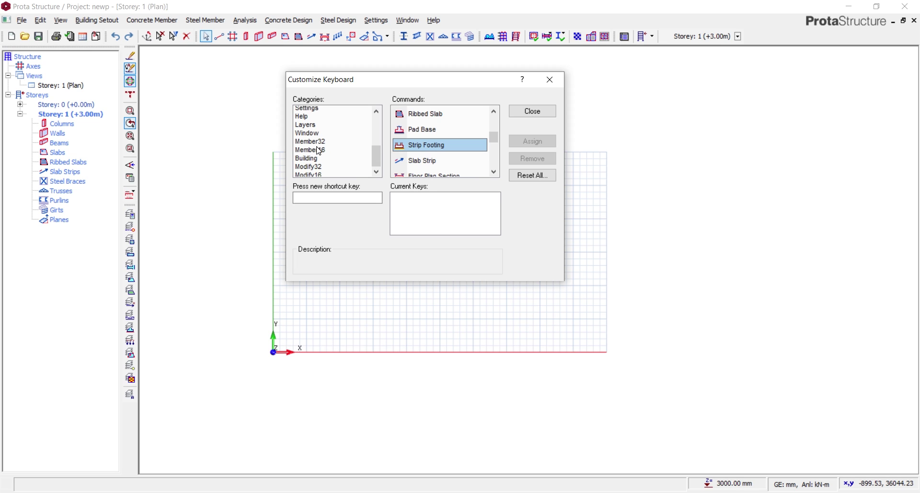
scroll(319, 156, up, 3)
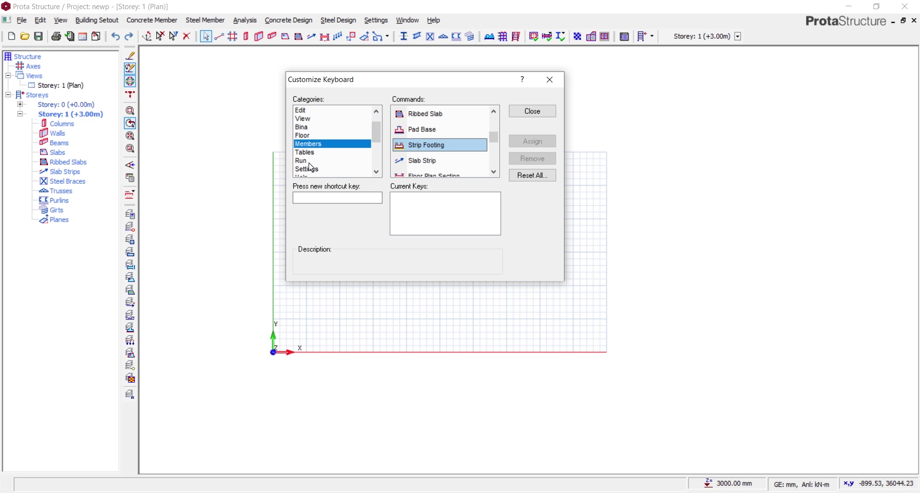
click(306, 160)
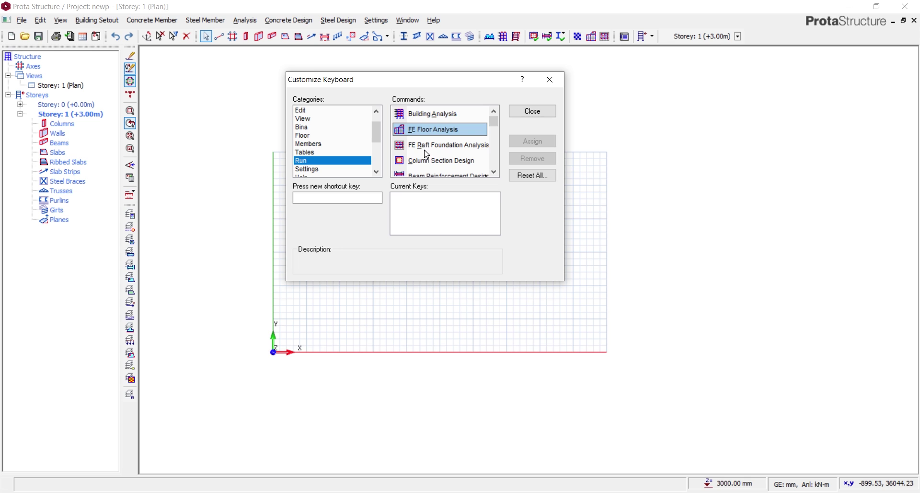
scroll(427, 149, down, 2)
scroll(428, 149, up, 2)
scroll(426, 158, down, 1)
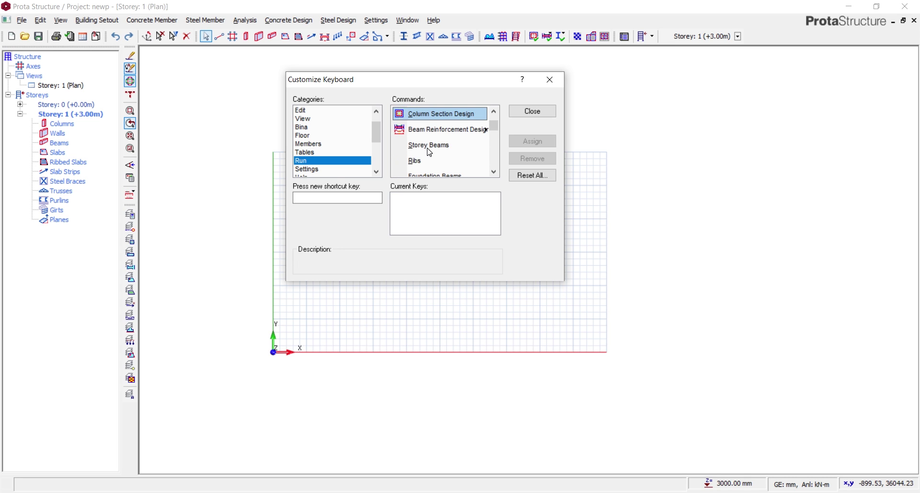
click(430, 146)
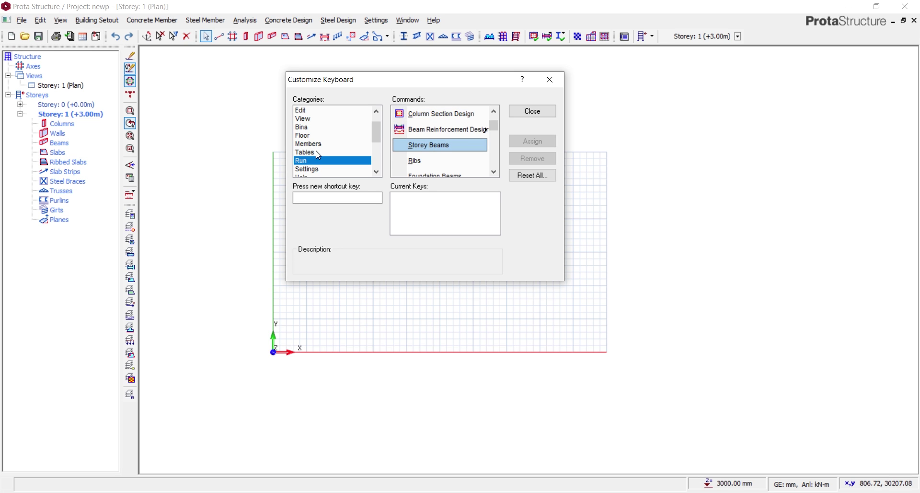
Assign the shortcut Ctrl+M to the Parameters command in the Bina category and close the customization dialogs
scroll(316, 148, up, 1)
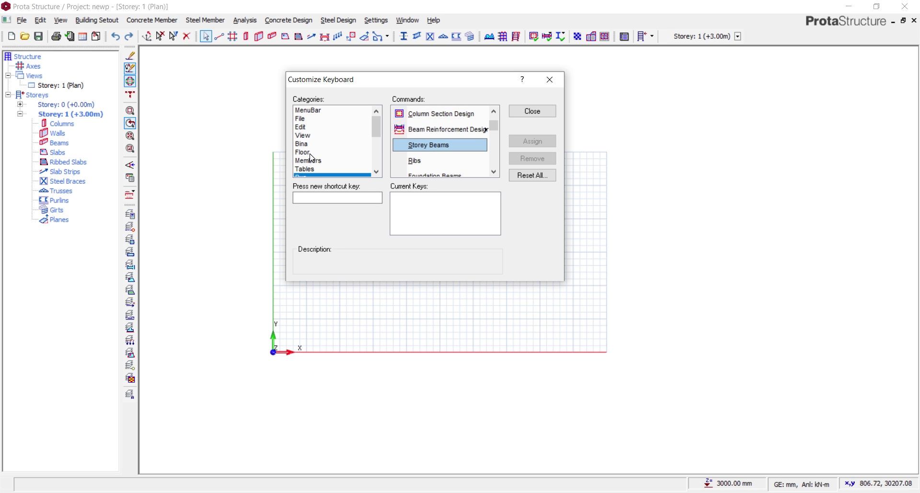
click(311, 146)
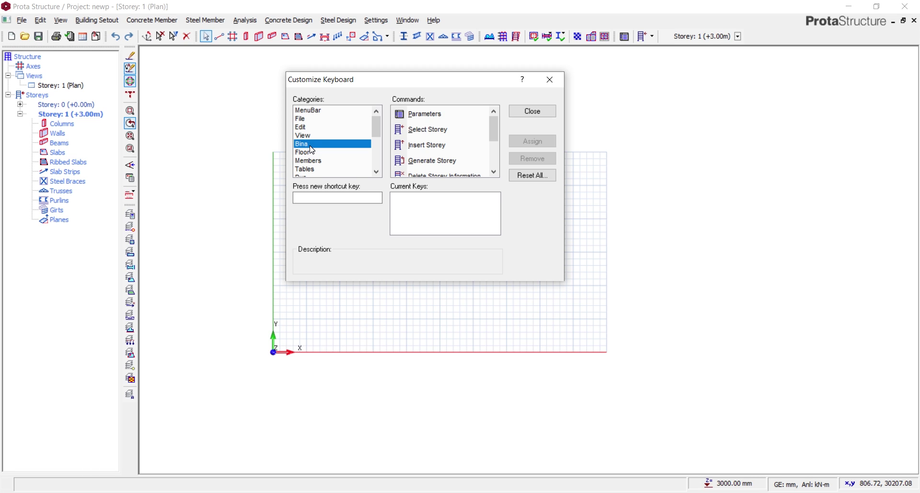
click(410, 120)
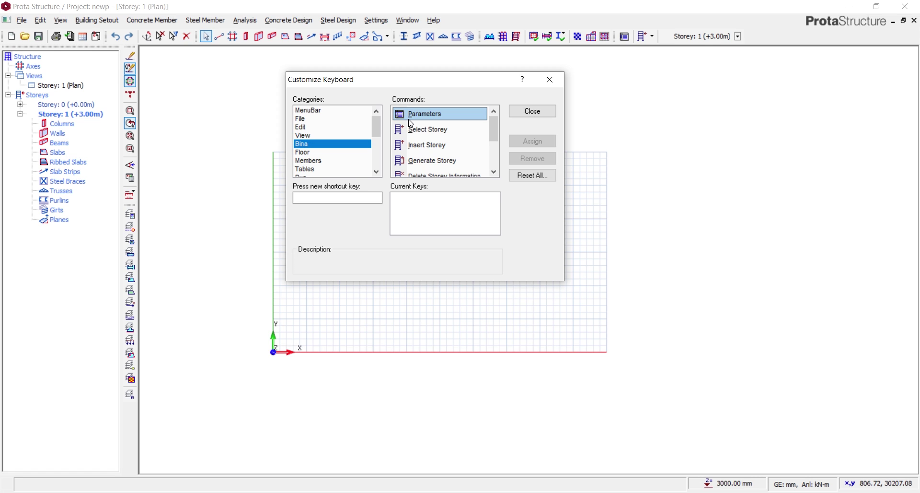
click(330, 199)
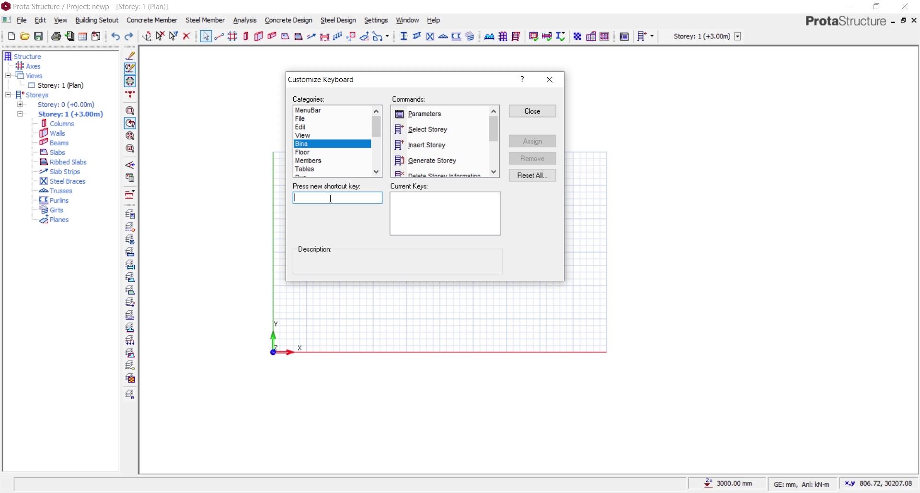
key(ctrl+shift+n)
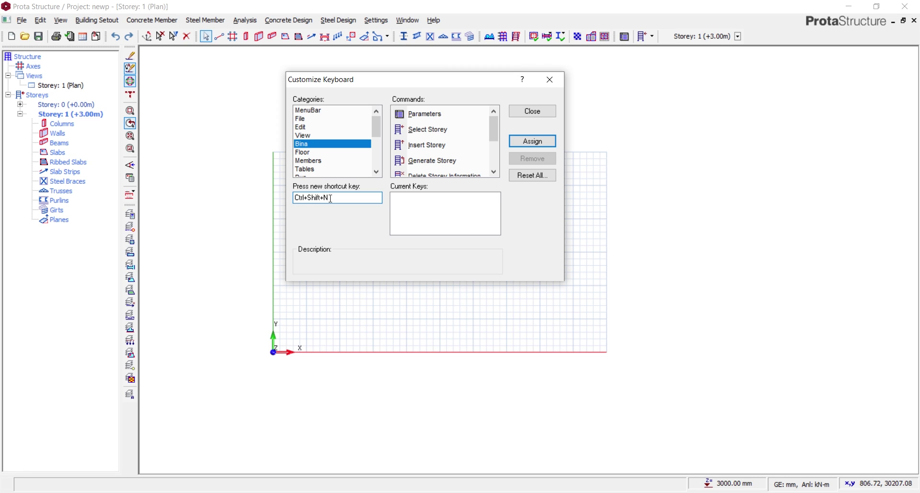
key(BackSpace)
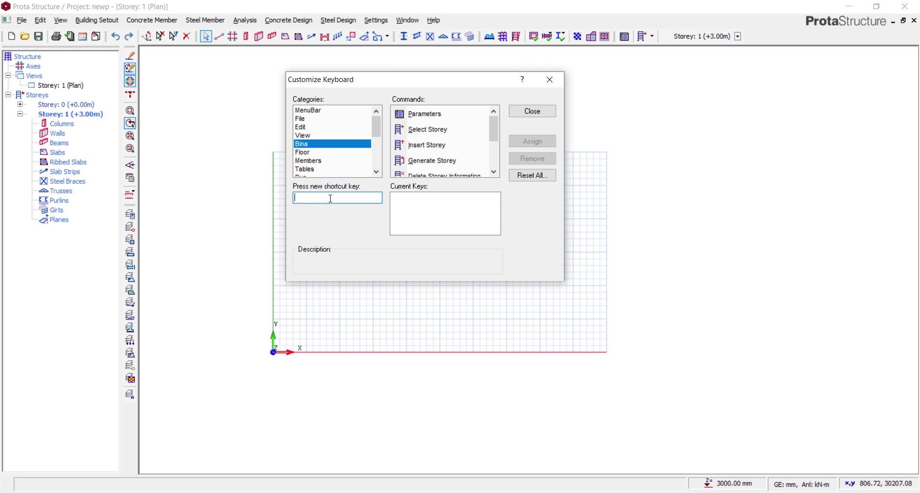
key(ctrl+m)
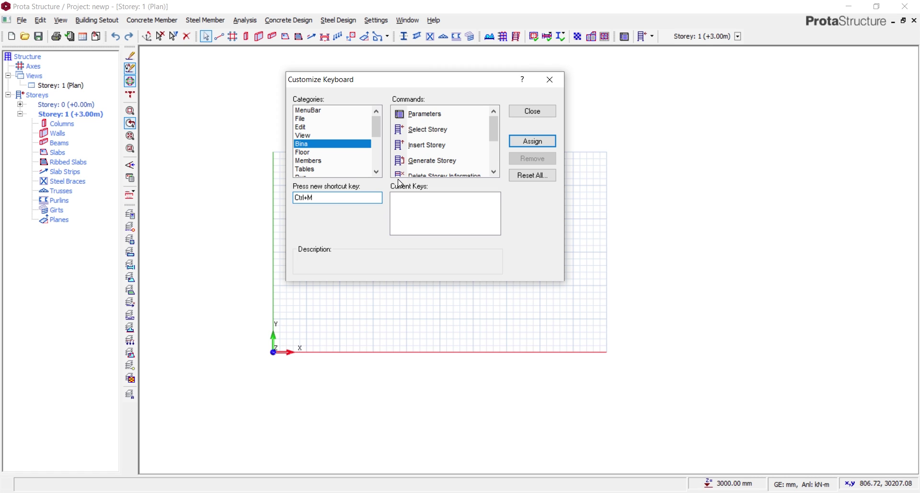
click(540, 143)
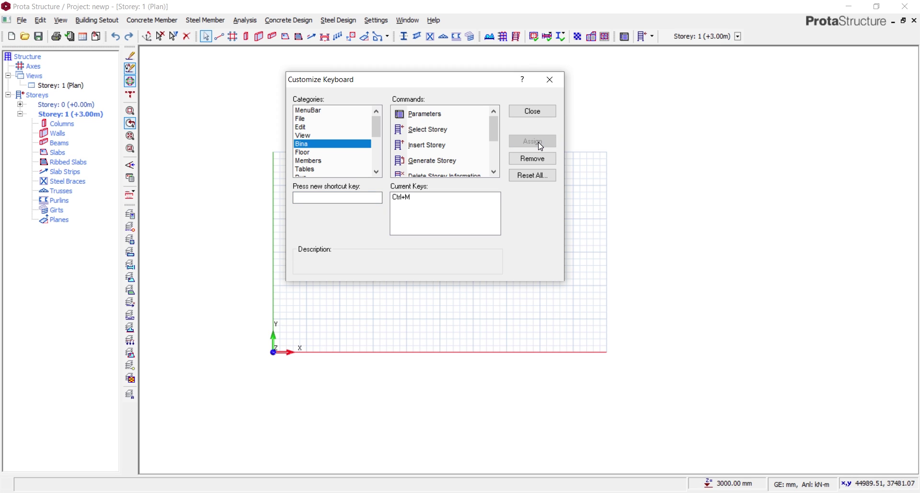
click(547, 111)
click(521, 82)
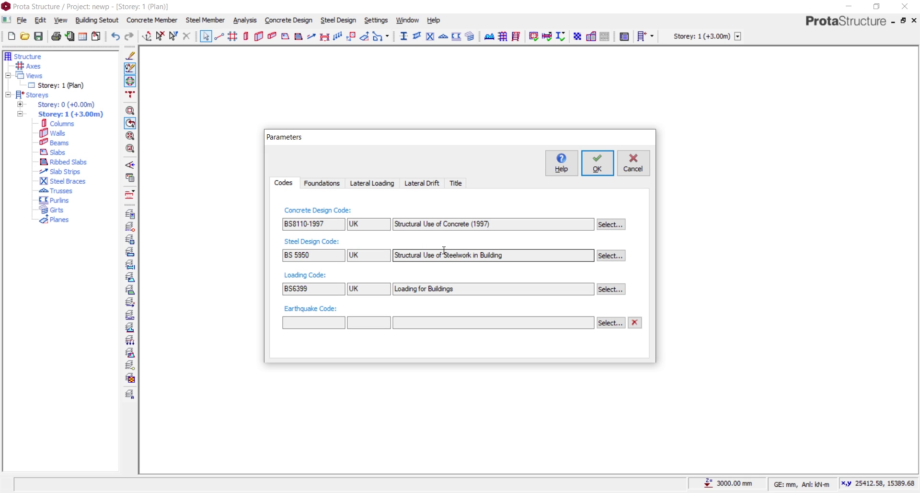
Dismiss the Parameters dialog without changes and check the shortcut listed for Parameters among the Building Setout commands
click(634, 164)
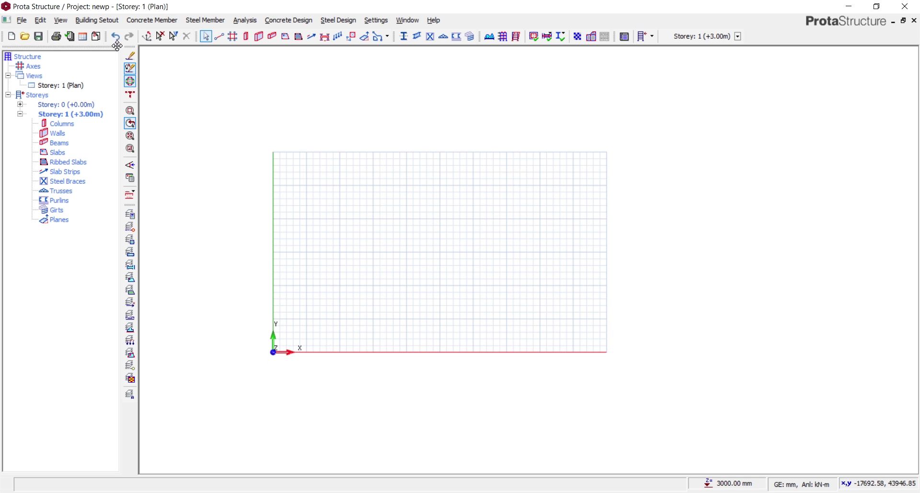
click(97, 20)
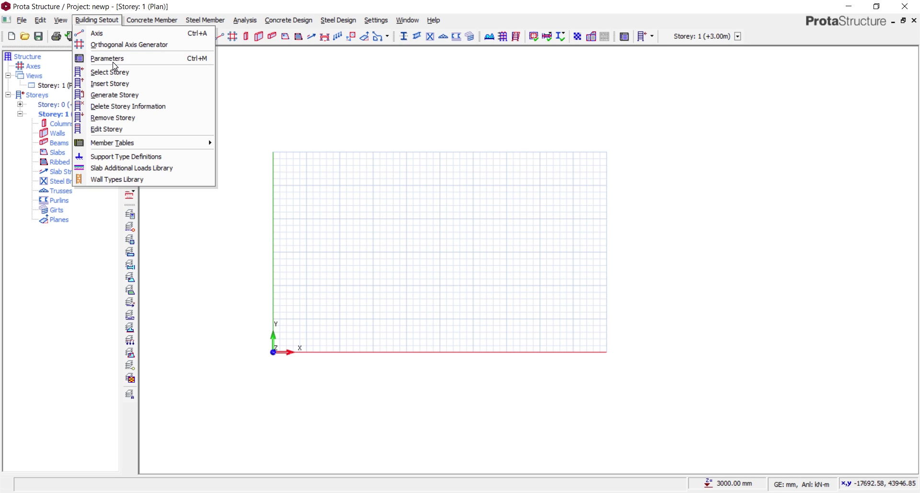
click(260, 76)
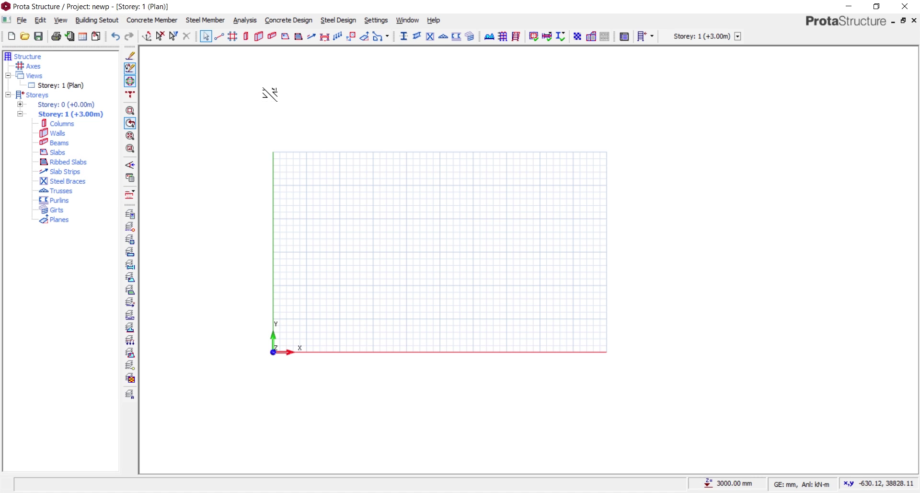